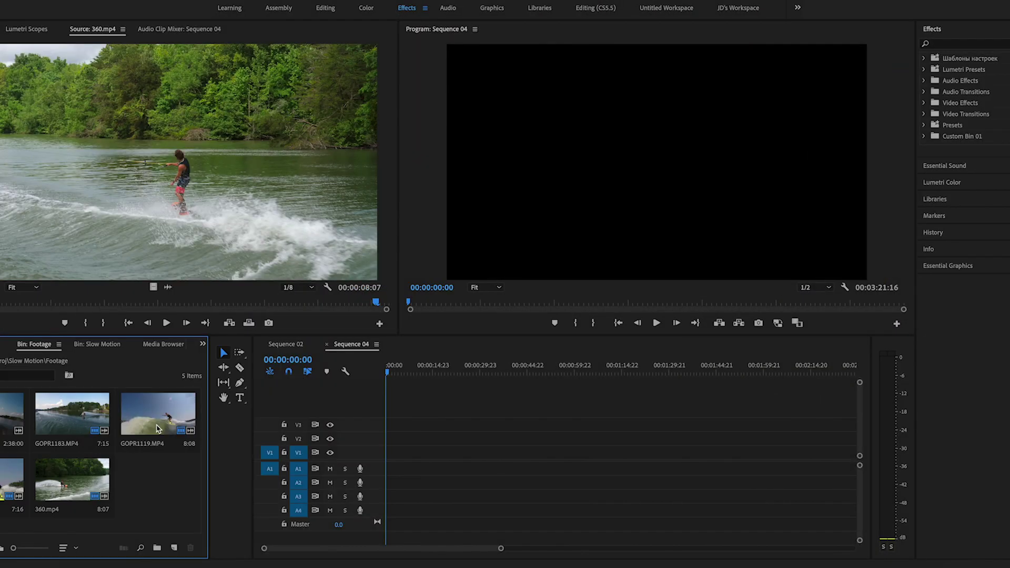
# - Interpret GOPR1119.MP4 at an assumed frame rate of 23.98 fps instead of its native 119.88
pyautogui.rightClick(157, 429)
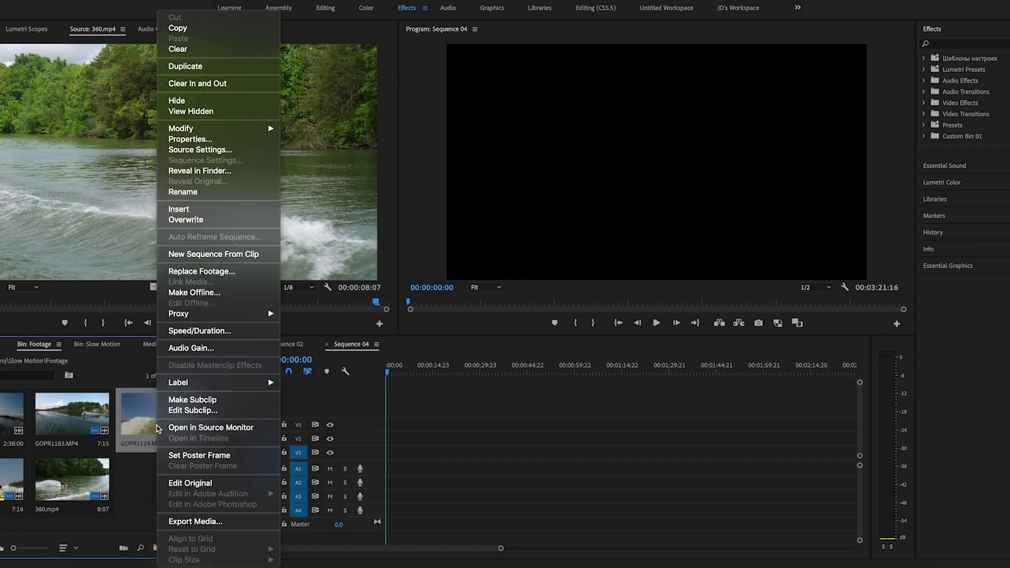
pyautogui.moveTo(242, 132)
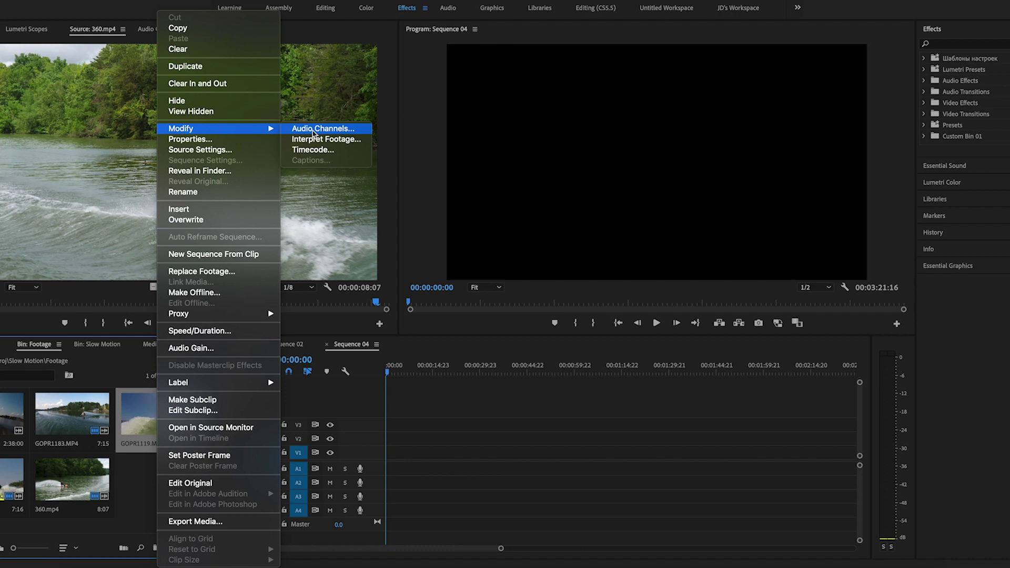
pyautogui.click(138, 484)
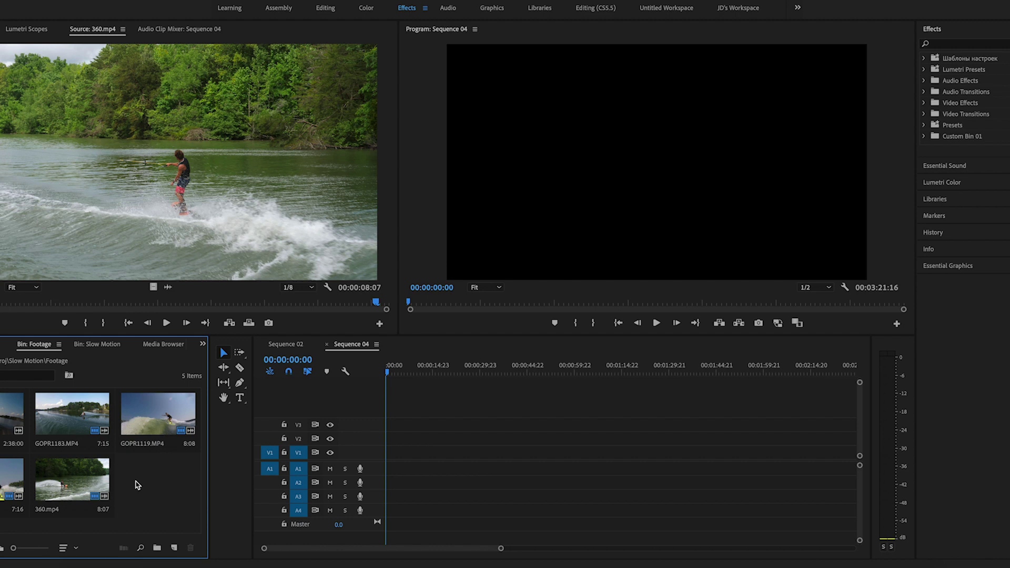
pyautogui.rightClick(156, 434)
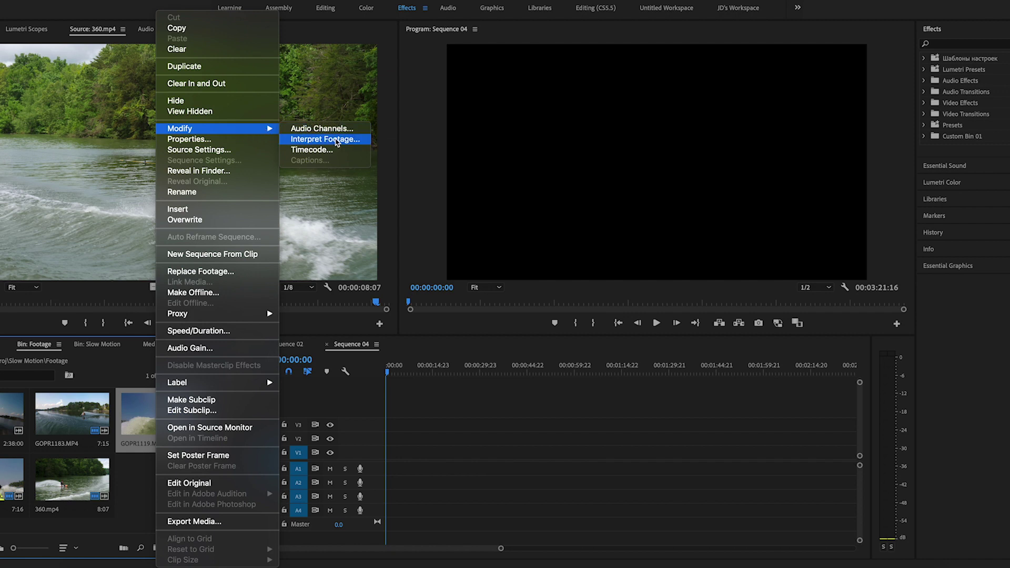
pyautogui.click(337, 140)
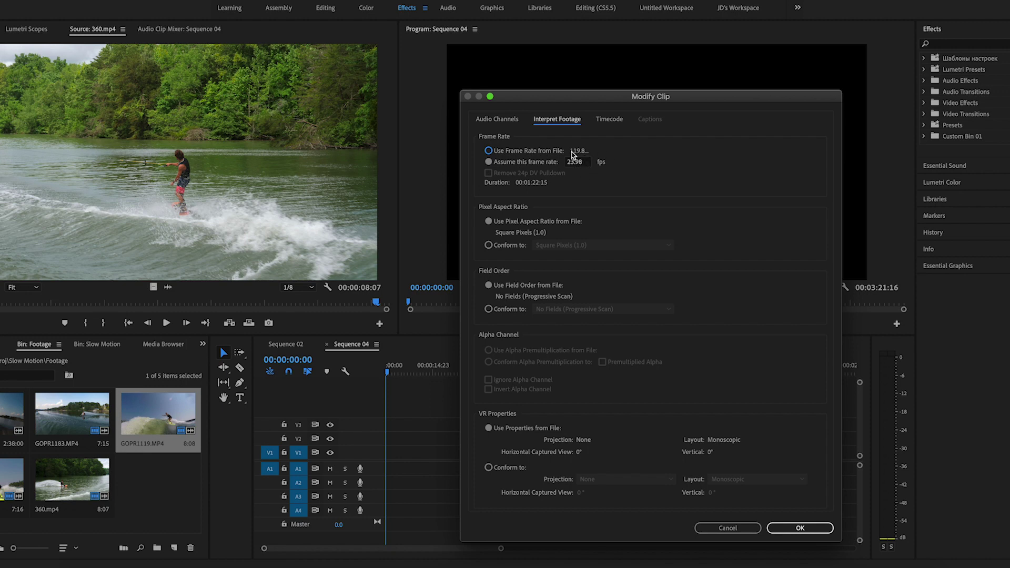
pyautogui.click(489, 161)
pyautogui.click(573, 163)
pyautogui.click(824, 530)
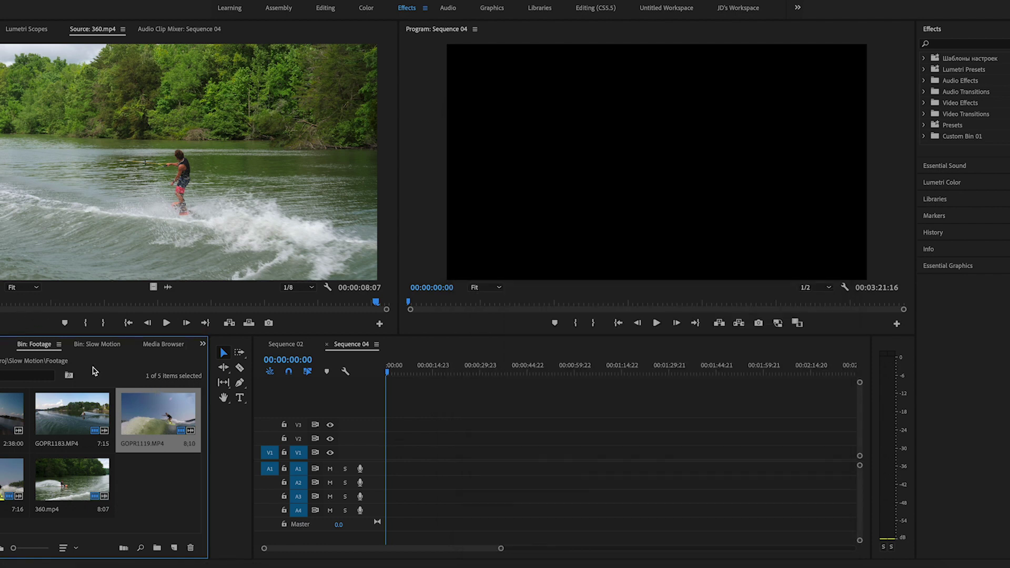
# - Load GOPR1119.MP4 in the Source monitor, scrub to the aerial jump and mark a short In/Out range
pyautogui.doubleClick(156, 413)
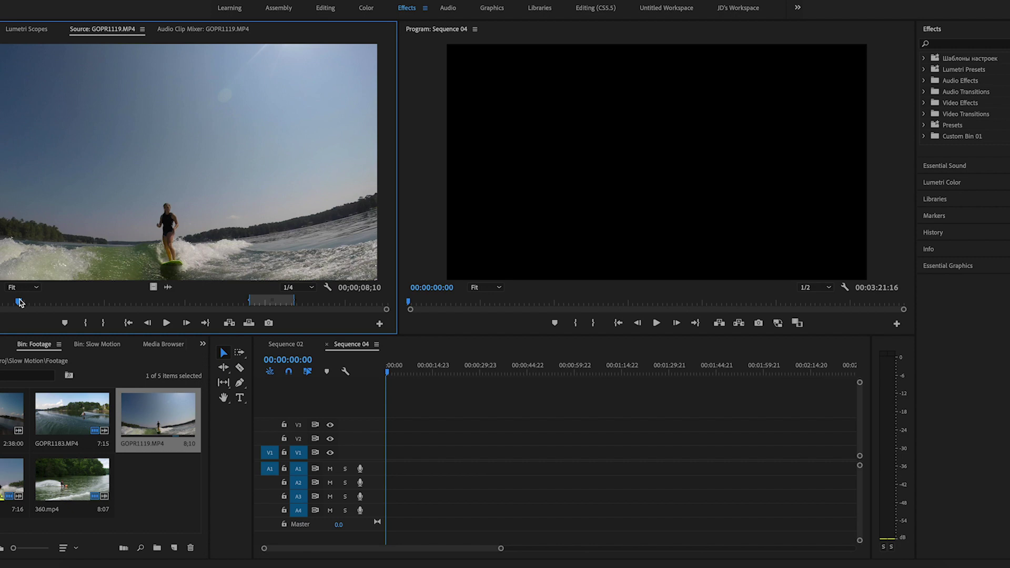
pyautogui.click(20, 302)
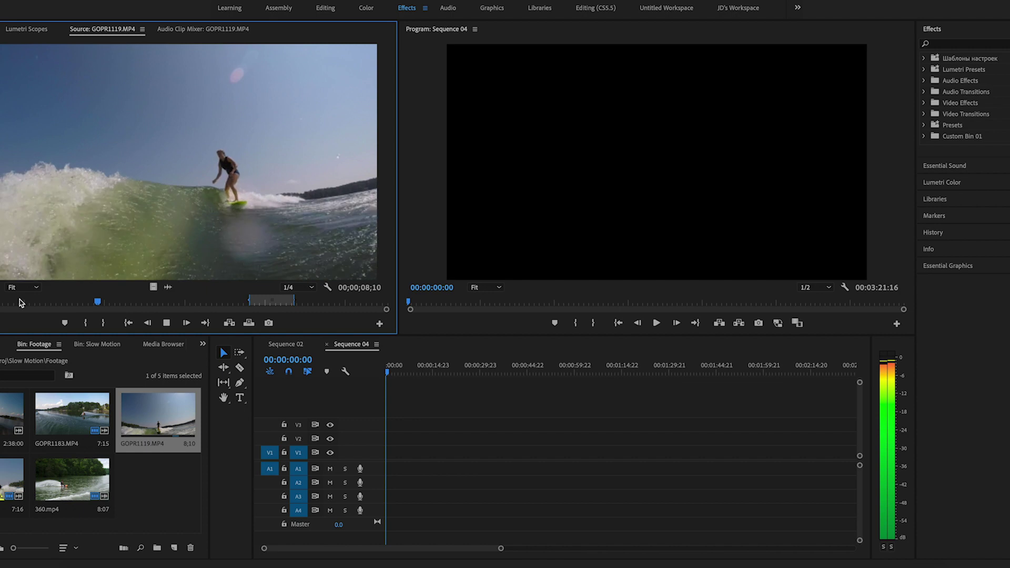
pyautogui.press('space')
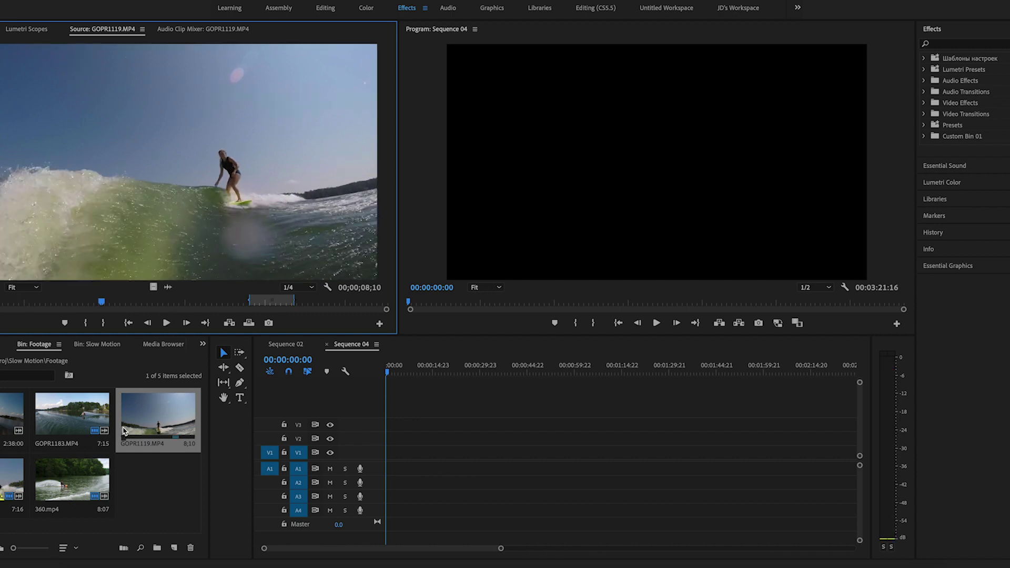
pyautogui.moveTo(188, 302); pyautogui.dragTo(251, 305)
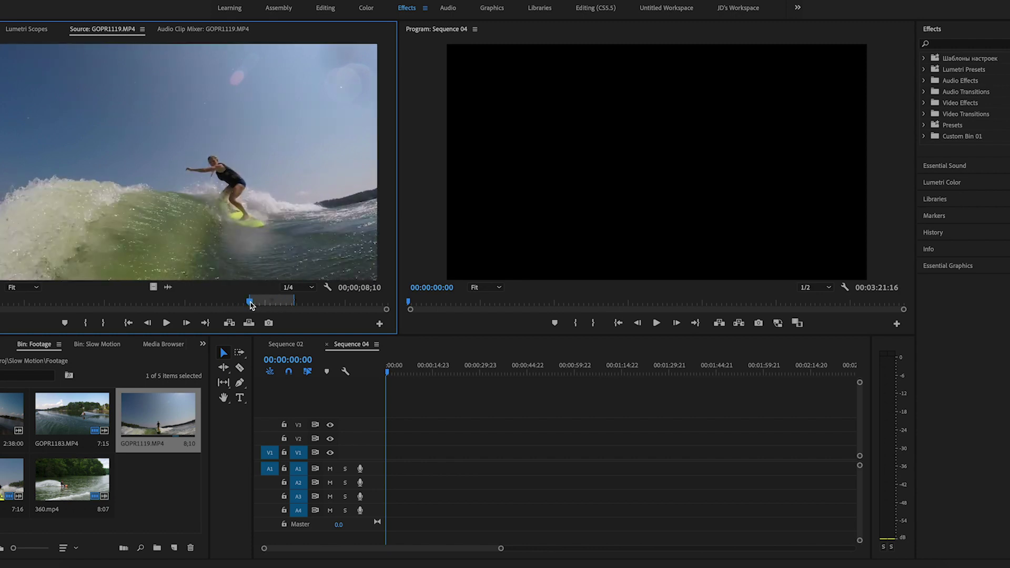
pyautogui.press('i')
pyautogui.press('space')
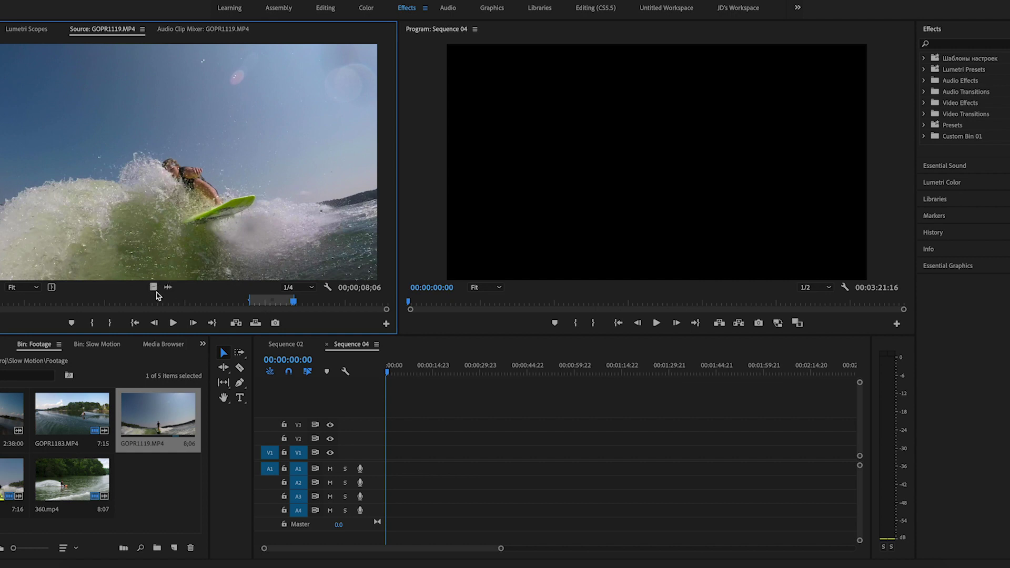
pyautogui.moveTo(382, 382); pyautogui.dragTo(251, 263)
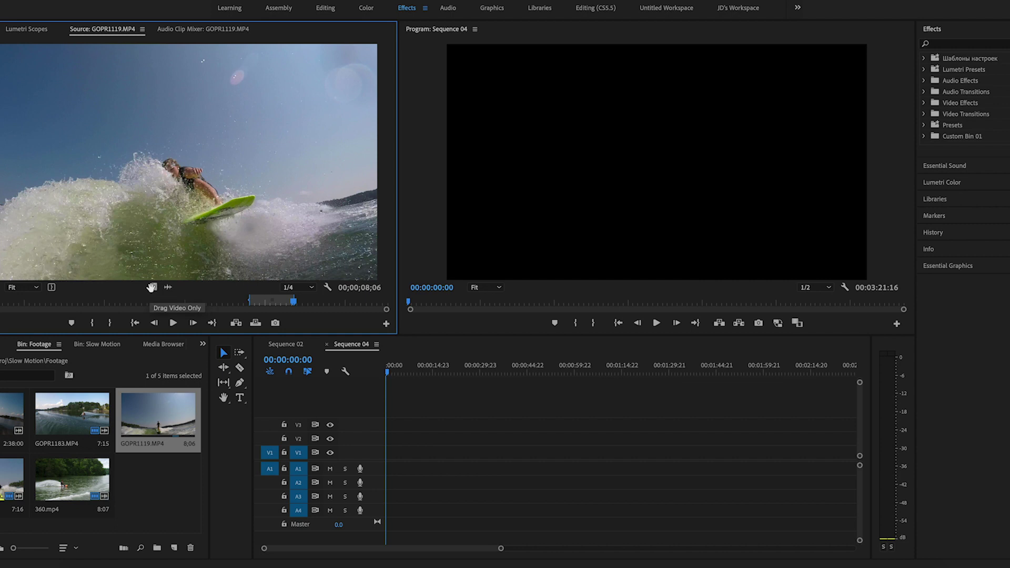
# - Place the marked range's video at the start of Sequence 04 and zoom the timeline in
pyautogui.moveTo(153, 288); pyautogui.dragTo(390, 453)
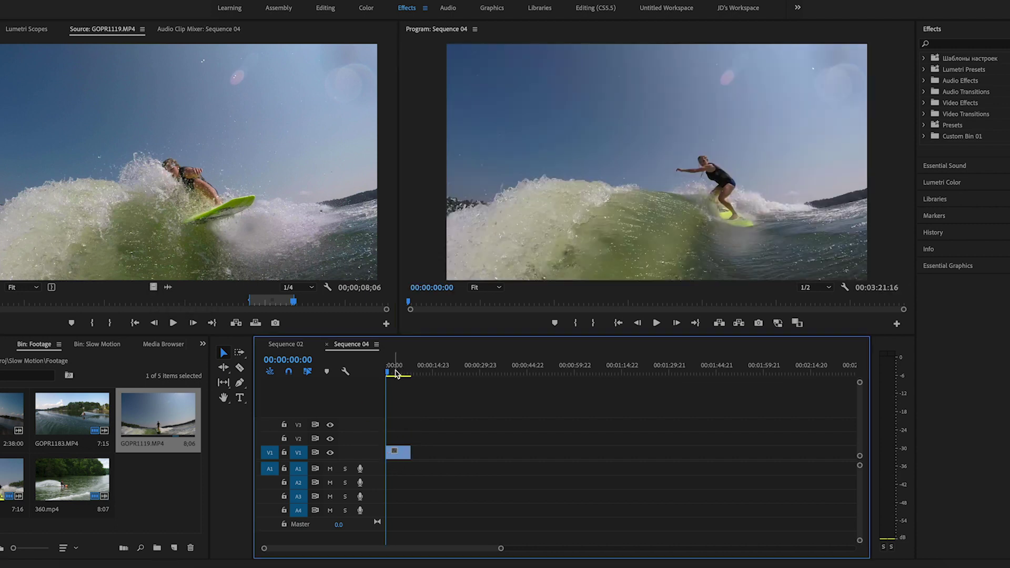
pyautogui.press('=')
pyautogui.press('=')
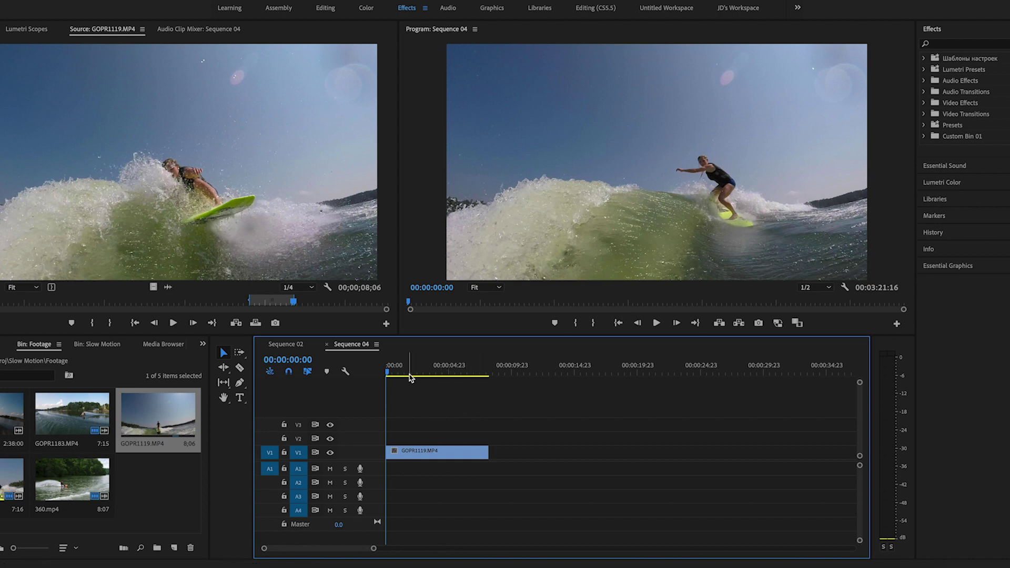
pyautogui.press('=')
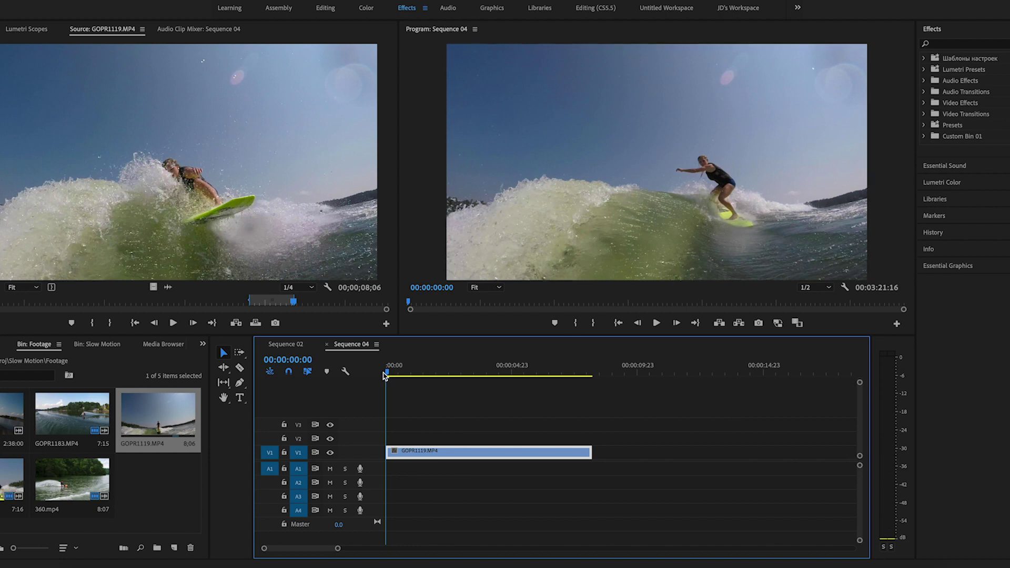
# - Review the ride and park the playhead at 00:00:03:20, where the surfer is airborne
pyautogui.press('space')
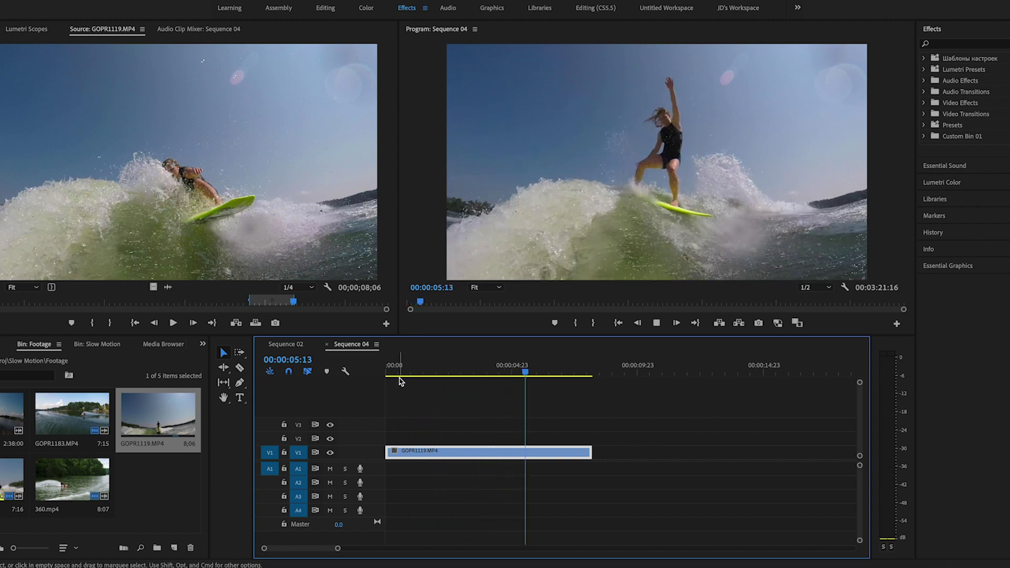
pyautogui.click(418, 374)
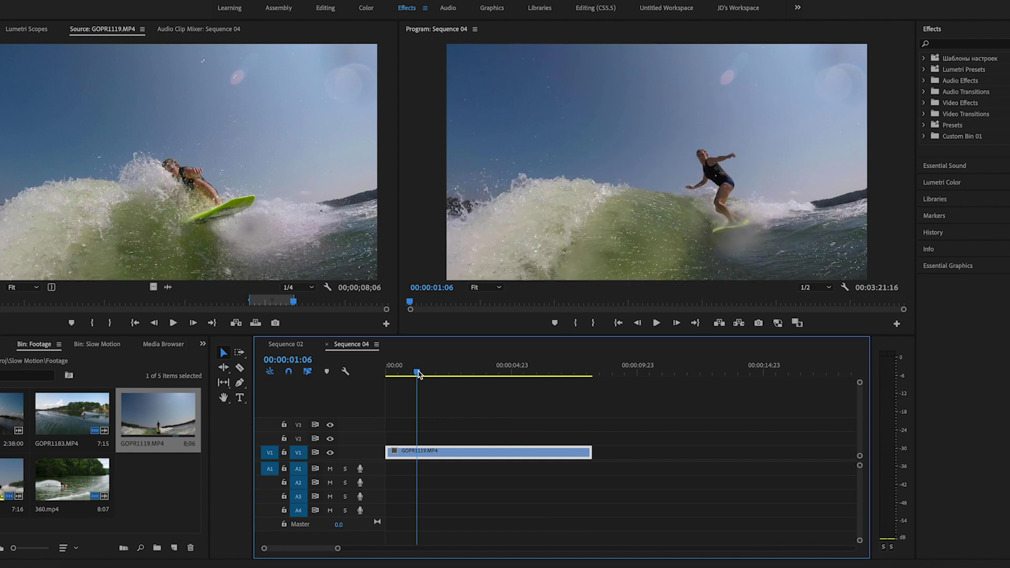
pyautogui.moveTo(420, 374); pyautogui.dragTo(394, 375)
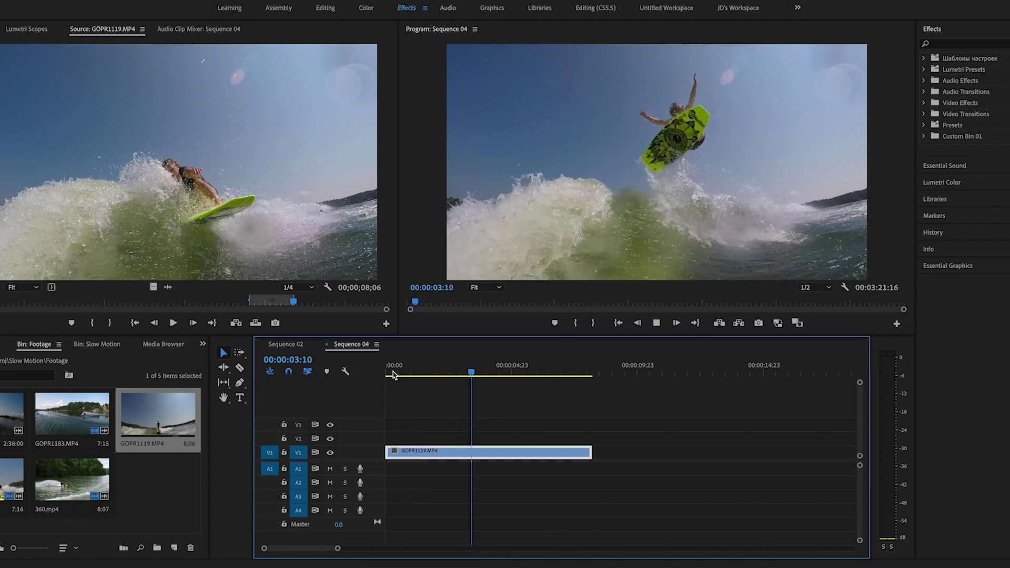
pyautogui.press('space')
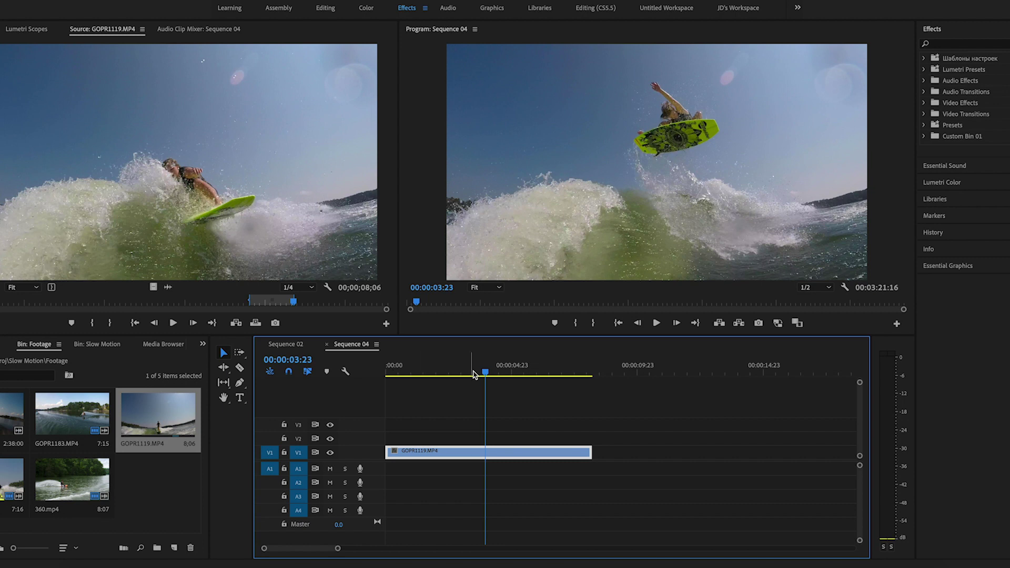
pyautogui.moveTo(474, 375); pyautogui.dragTo(431, 375)
pyautogui.press('space')
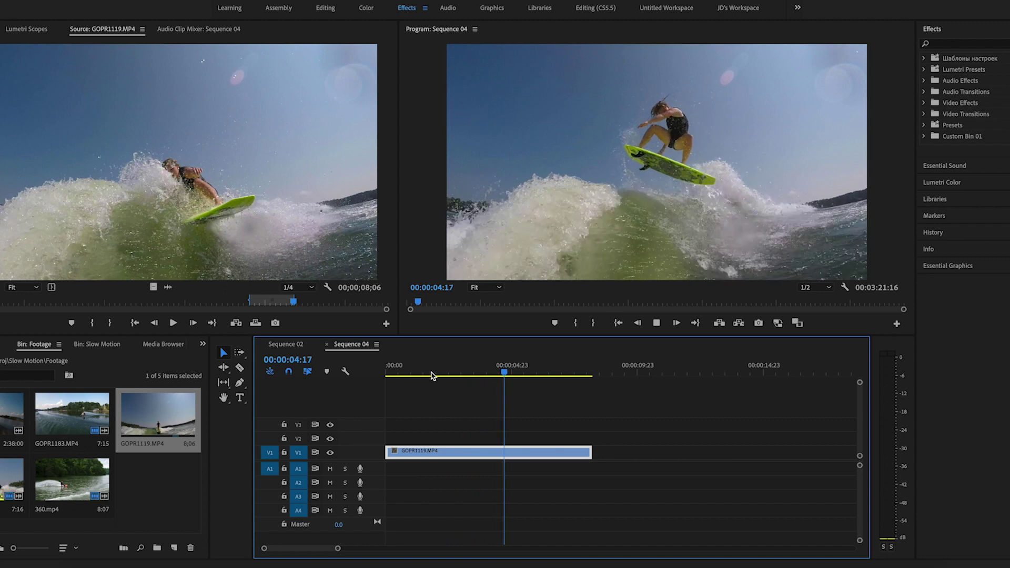
pyautogui.click(431, 374)
pyautogui.press('space')
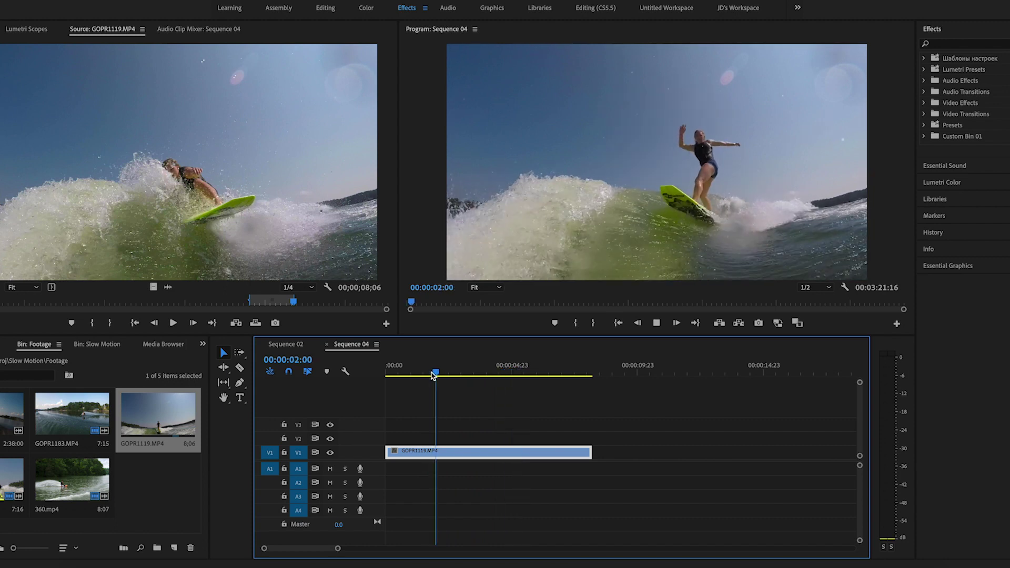
pyautogui.moveTo(430, 375); pyautogui.dragTo(391, 376)
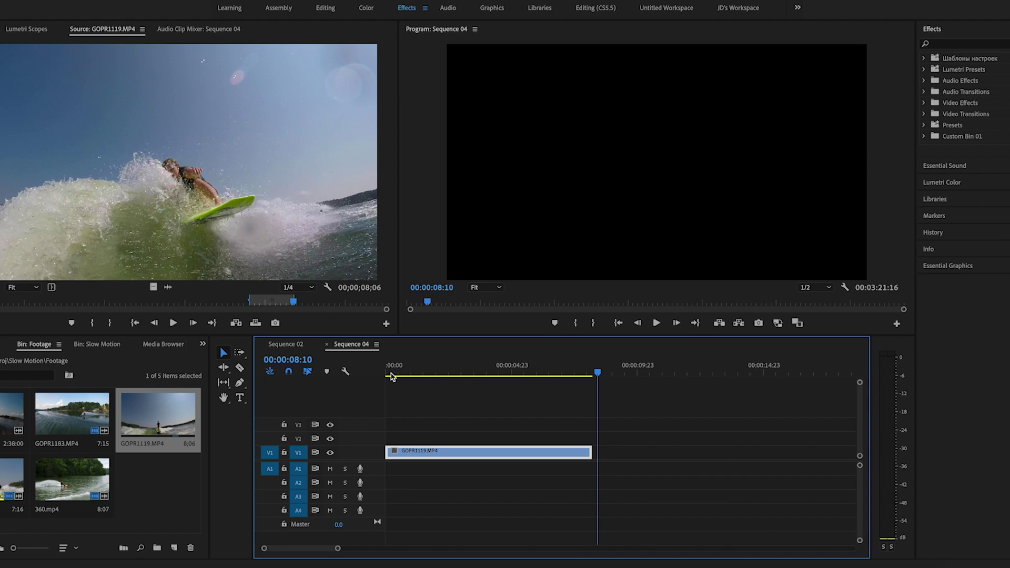
pyautogui.click(484, 368)
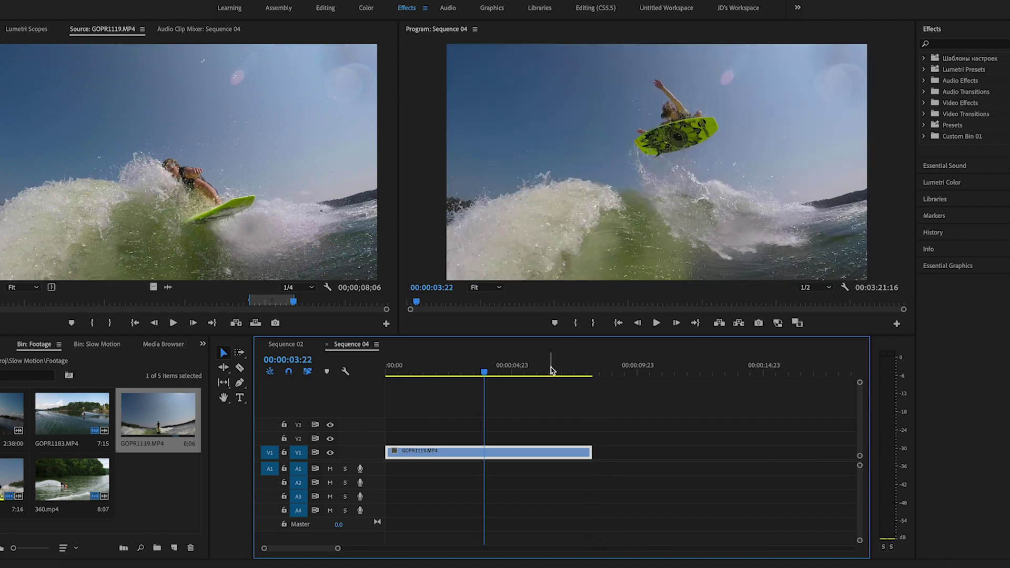
pyautogui.press('Left')
pyautogui.press('Left')
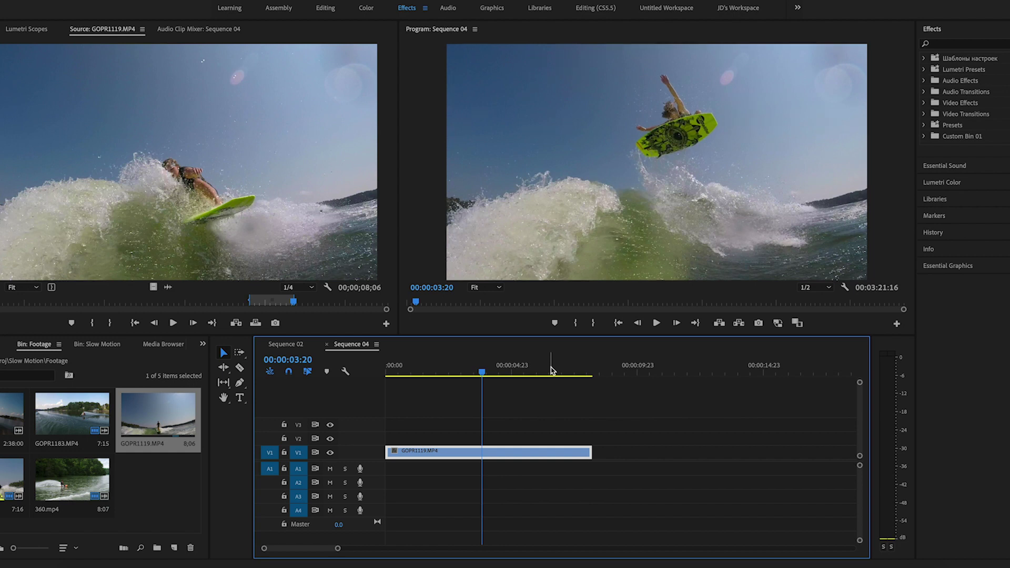
pyautogui.press('c')
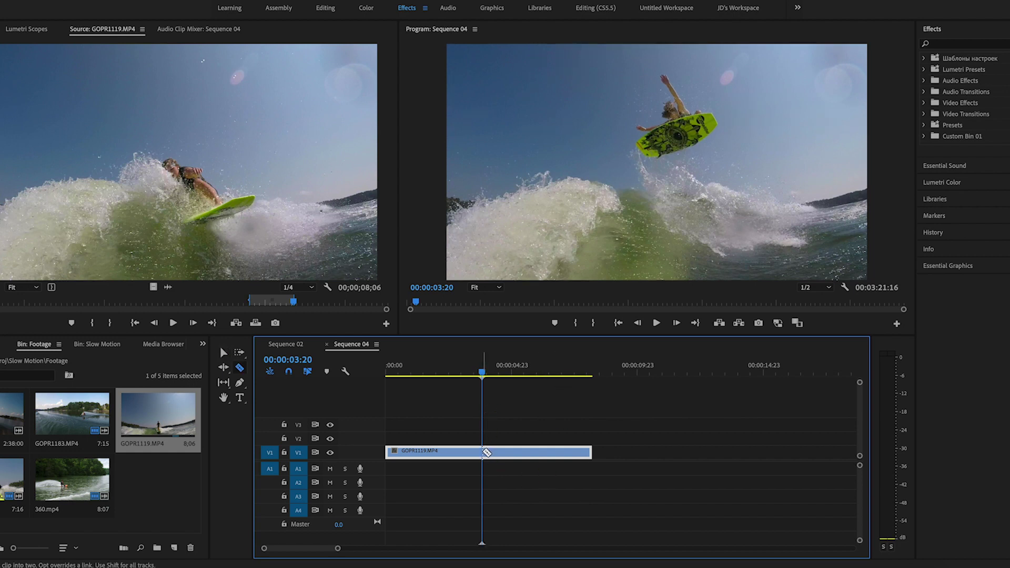
# - Razor the clip at 00:00:03:20 and 00:00:03:23, then pull the 3-frame jump piece out of V1
pyautogui.click(483, 451)
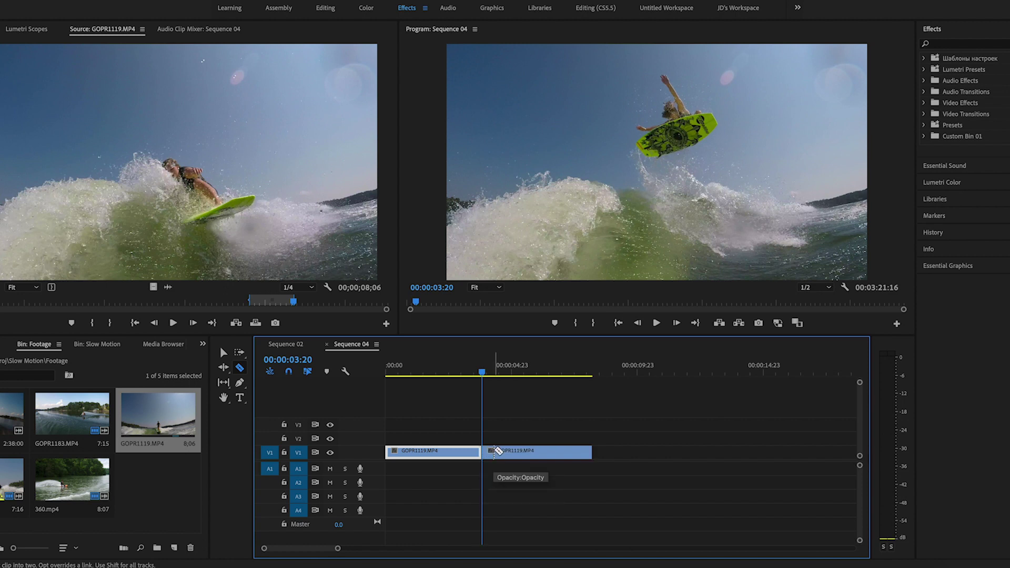
pyautogui.press('space')
pyautogui.press('Right')
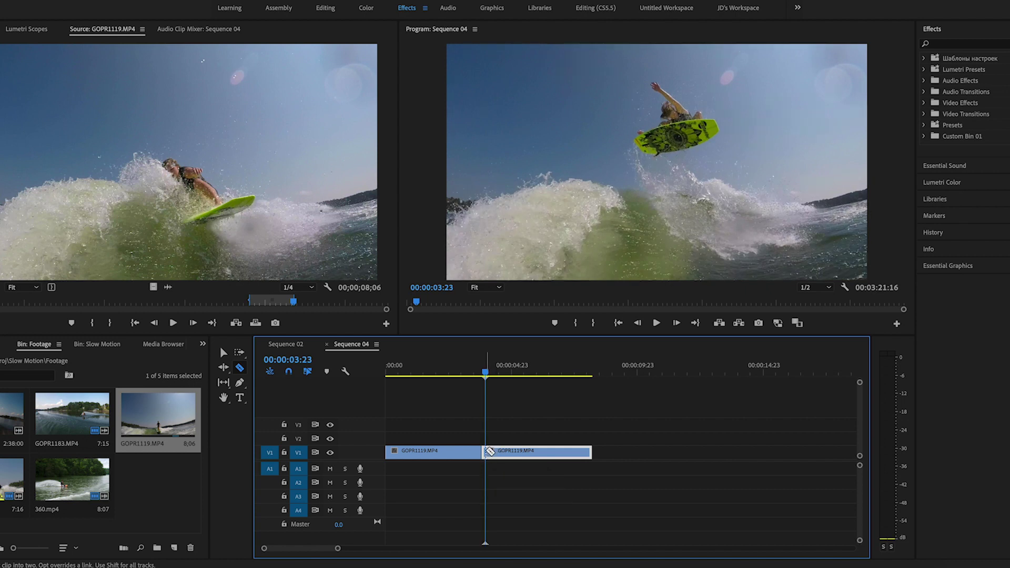
pyautogui.press('v')
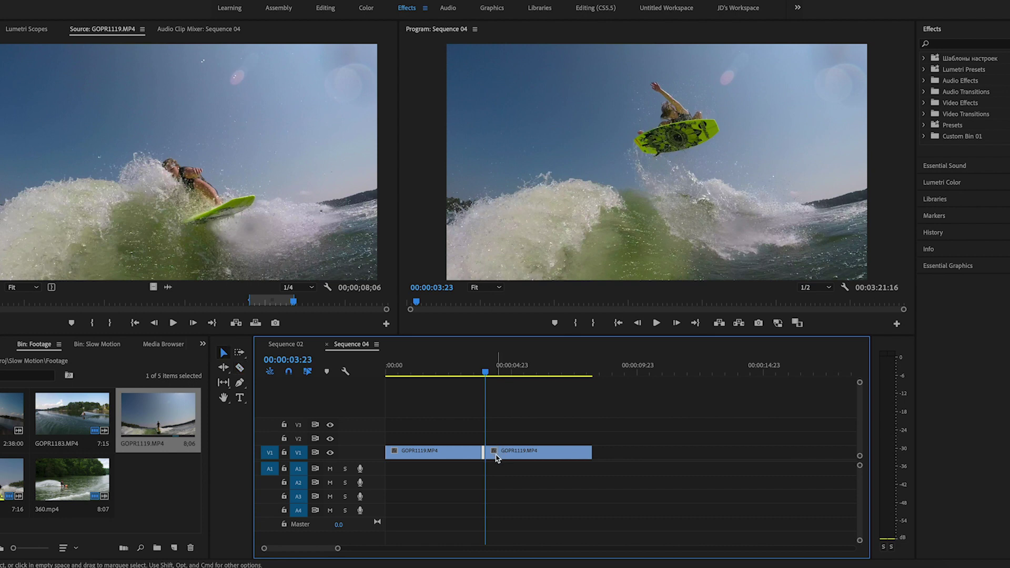
pyautogui.moveTo(486, 453)
pyautogui.mouseDown()
pyautogui.moveTo(484, 445)
pyautogui.moveTo(485, 458)
pyautogui.mouseUp()
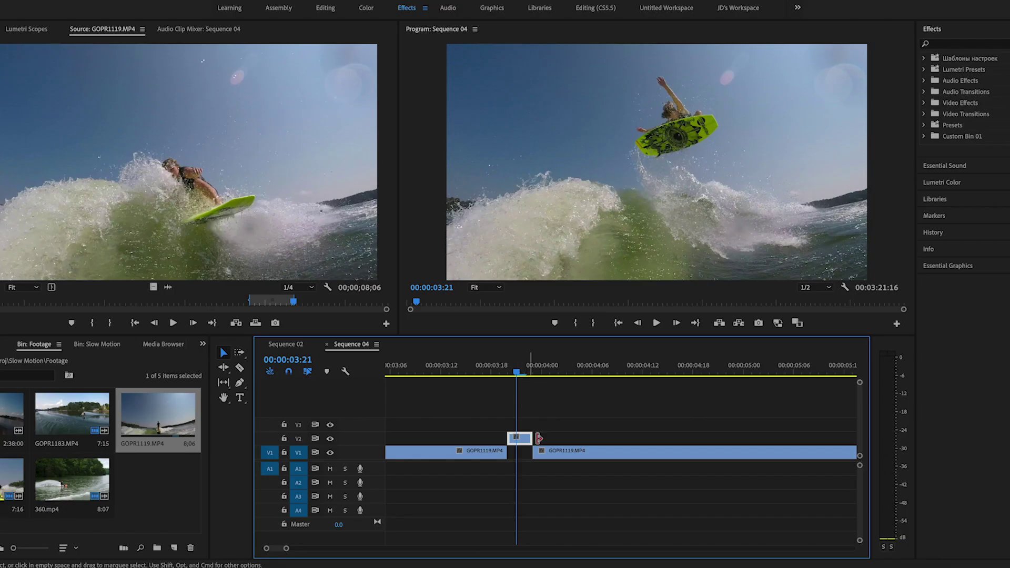
# - Lift the jump piece onto V2 and set its speed to 10% in Speed/Duration
pyautogui.moveTo(541, 439); pyautogui.dragTo(525, 445)
pyautogui.rightClick(525, 445)
pyautogui.click(576, 360)
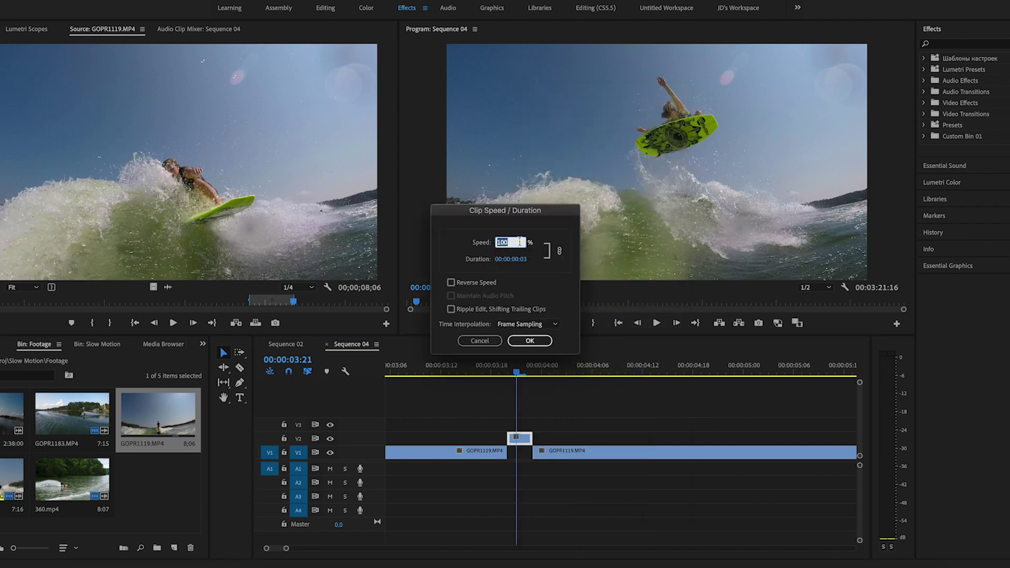
pyautogui.write('1')
pyautogui.click(521, 342)
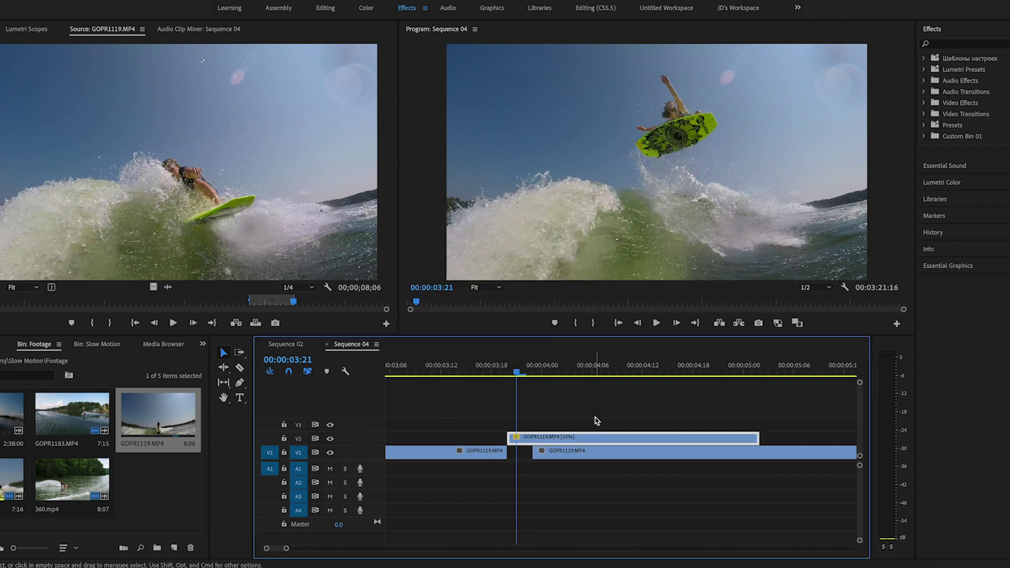
# - Push the rest of the ride after the slowed piece and drop the 10% clip into the V1 gap
pyautogui.click(555, 456)
pyautogui.moveTo(555, 456); pyautogui.dragTo(782, 458)
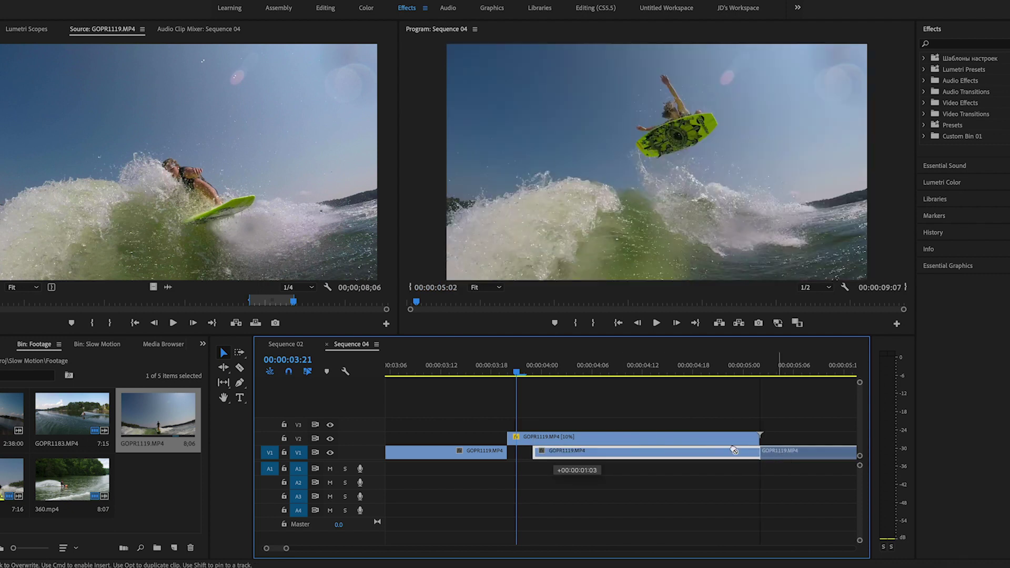
pyautogui.moveTo(716, 441); pyautogui.dragTo(724, 453)
# - Switch the 10% jump clip to Optical Flow time interpolation and render the selection
pyautogui.rightClick(617, 456)
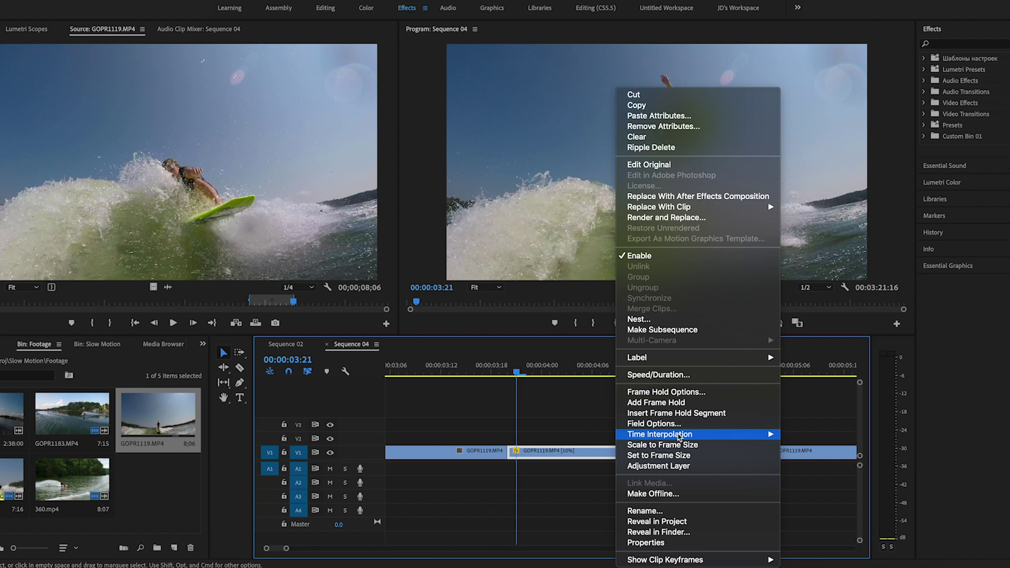
pyautogui.moveTo(679, 436)
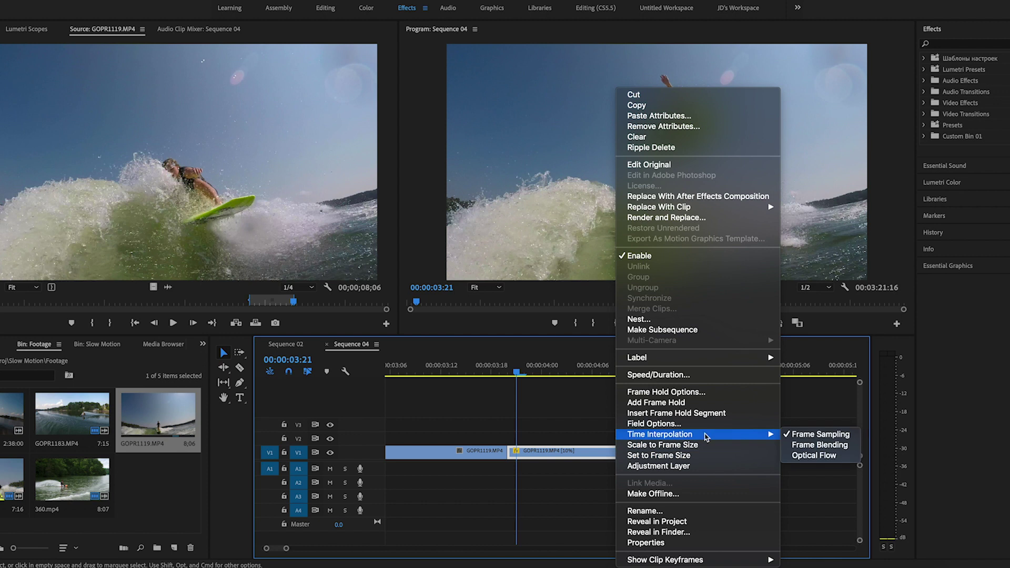
pyautogui.click(814, 455)
pyautogui.click(108, 1)
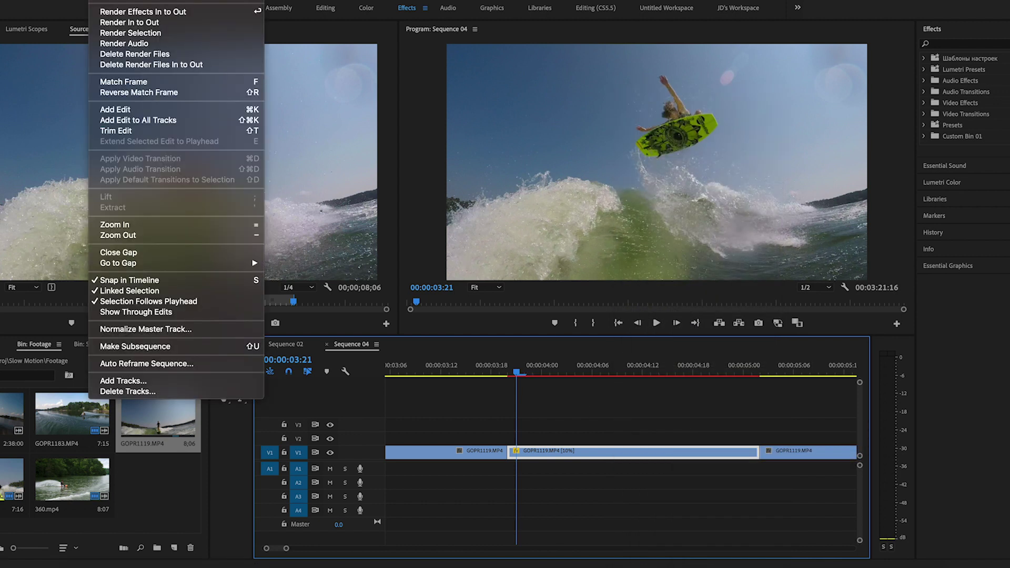
pyautogui.click(146, 35)
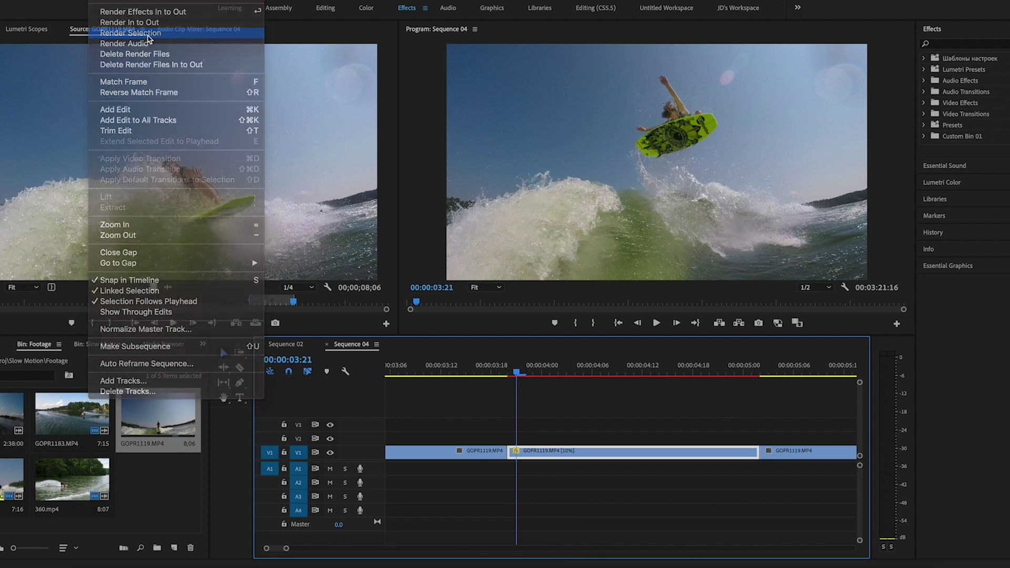